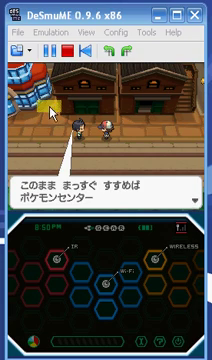
# Close the running Pokémon White ROM and reopen it from the Recent ROM list
pyautogui.click(15, 33)
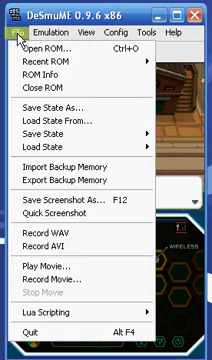
pyautogui.click(49, 87)
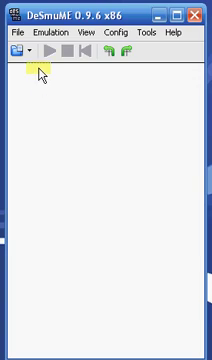
pyautogui.click(17, 33)
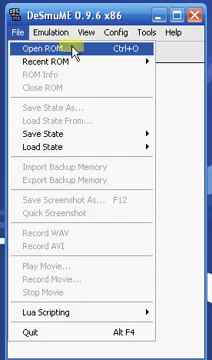
pyautogui.moveTo(60, 61)
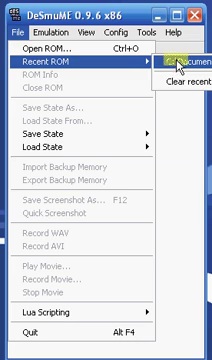
pyautogui.click(178, 63)
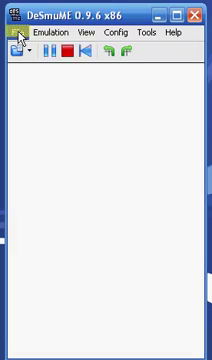
# Load the white.2.dst save state with Load State From to resume in town
pyautogui.click(17, 32)
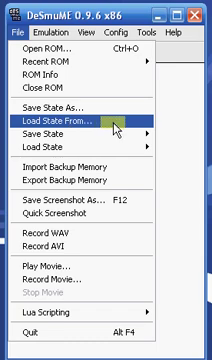
pyautogui.click(116, 126)
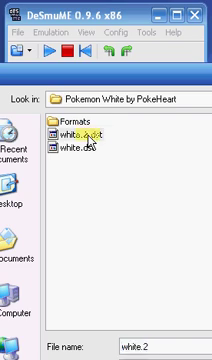
pyautogui.click(85, 135)
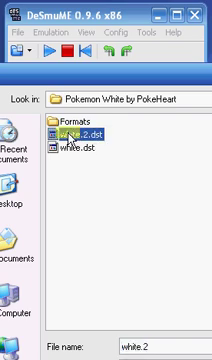
pyautogui.doubleClick(72, 135)
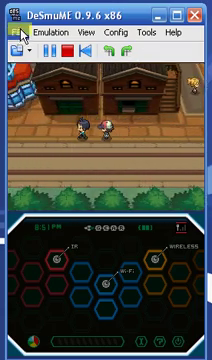
# Save the current game state under the name white.2 with Save State As
pyautogui.click(20, 33)
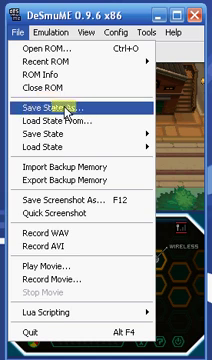
pyautogui.click(66, 107)
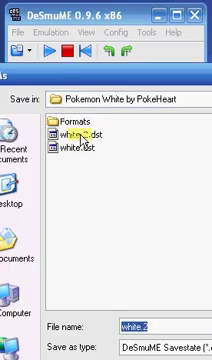
pyautogui.moveTo(60, 78); pyautogui.dragTo(33, 28)
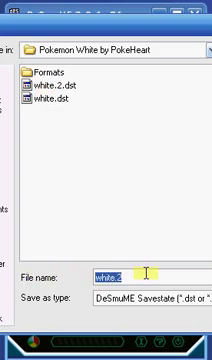
pyautogui.moveTo(125, 22); pyautogui.dragTo(5, 14)
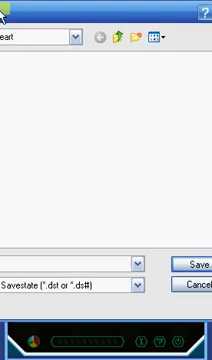
pyautogui.click(172, 262)
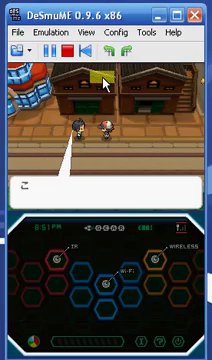
# Close the Pokémon White ROM and reopen it from the Recent ROM list
pyautogui.click(17, 32)
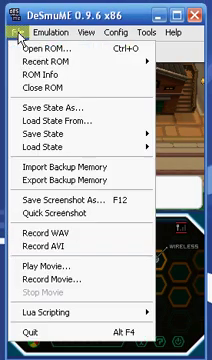
pyautogui.click(82, 88)
pyautogui.click(17, 32)
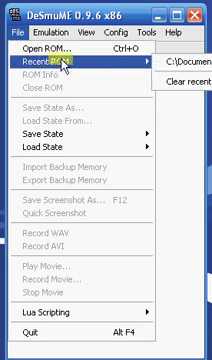
pyautogui.click(172, 62)
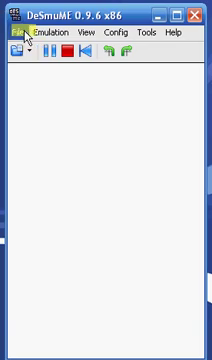
# Load the white.2 save state with Load State From
pyautogui.click(18, 32)
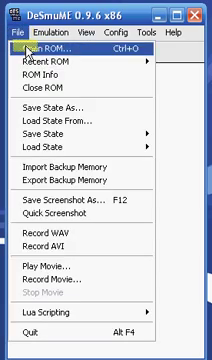
pyautogui.click(78, 120)
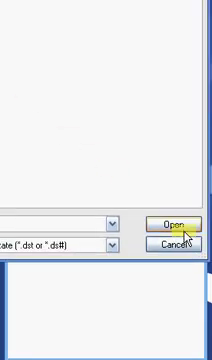
pyautogui.click(173, 224)
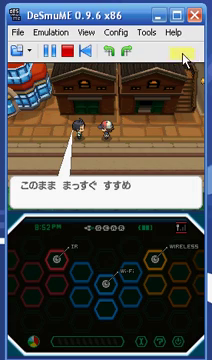
# Advance the dialogue with X to the item message, then save the state as white.2
pyautogui.press('x')
pyautogui.press('x')
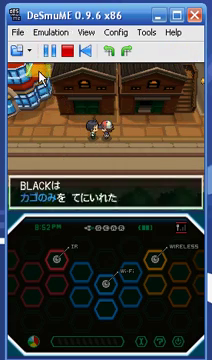
pyautogui.click(18, 33)
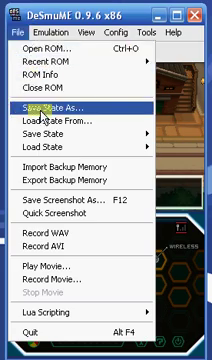
pyautogui.click(50, 107)
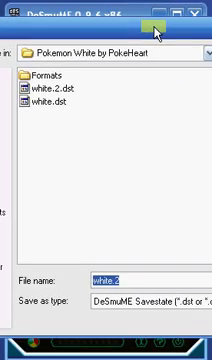
pyautogui.moveTo(156, 14); pyautogui.dragTo(83, 14)
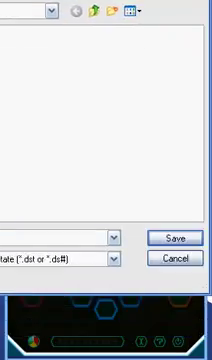
pyautogui.click(160, 230)
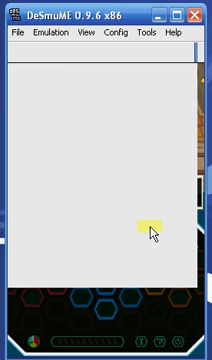
# Close the Pokémon White ROM and reopen it from the Recent ROM list
pyautogui.click(17, 32)
pyautogui.click(42, 87)
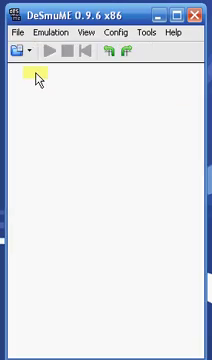
pyautogui.click(17, 32)
pyautogui.moveTo(100, 65)
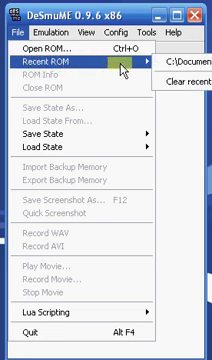
pyautogui.click(182, 65)
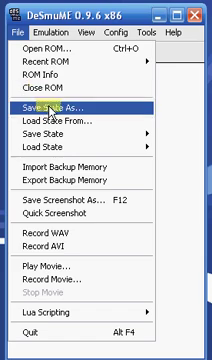
# Load the white.2.dst save state with Load State From
pyautogui.click(64, 122)
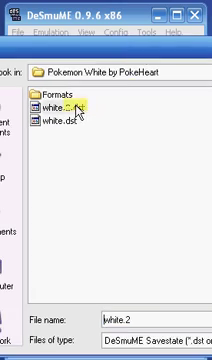
pyautogui.click(60, 107)
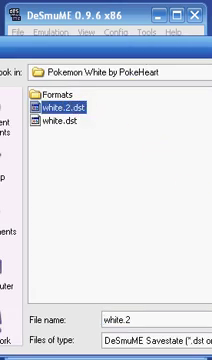
pyautogui.doubleClick(60, 107)
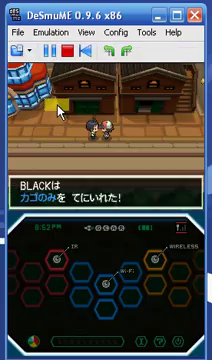